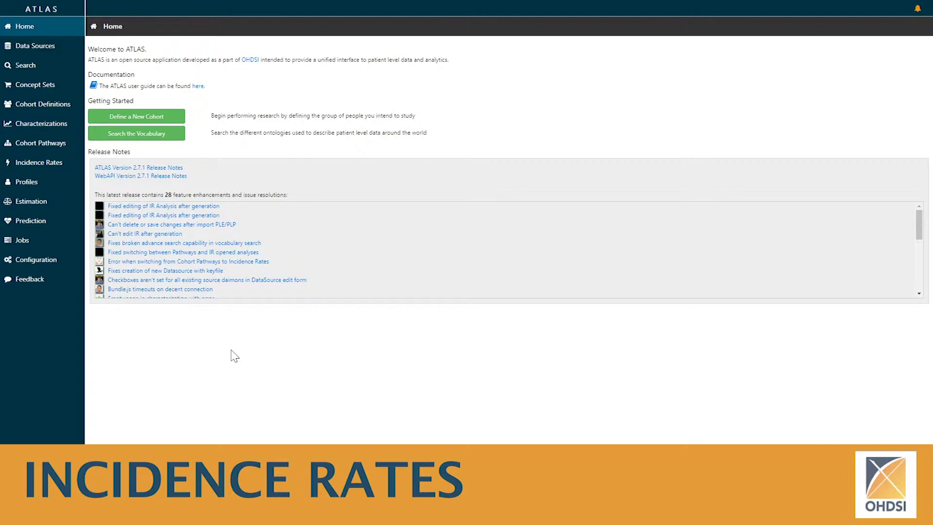
Go to the Incidence Rates list and select the hypertensive treatment incidence analysis.
left_click(39, 163)
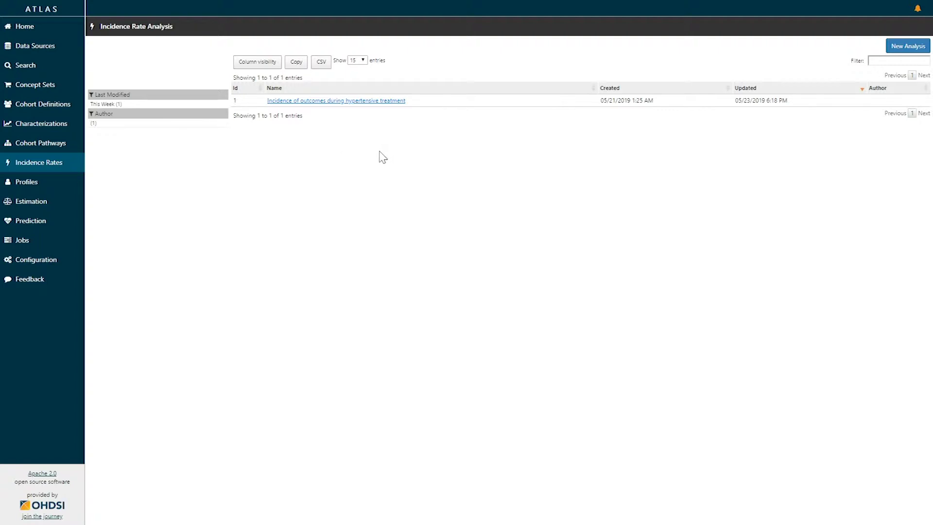
left_click(895, 49)
left_click(321, 100)
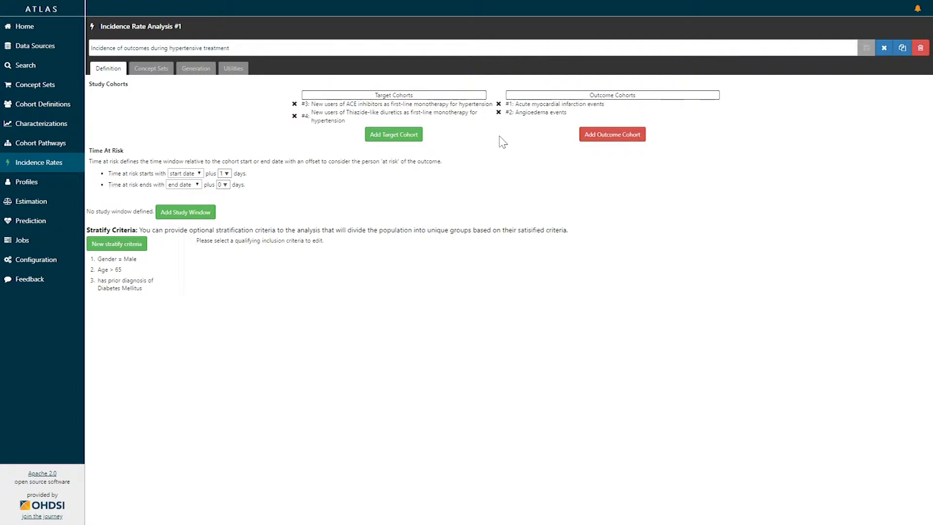
Choose an additional target cohort in the hypertensive treatment analysis definition.
left_click(386, 141)
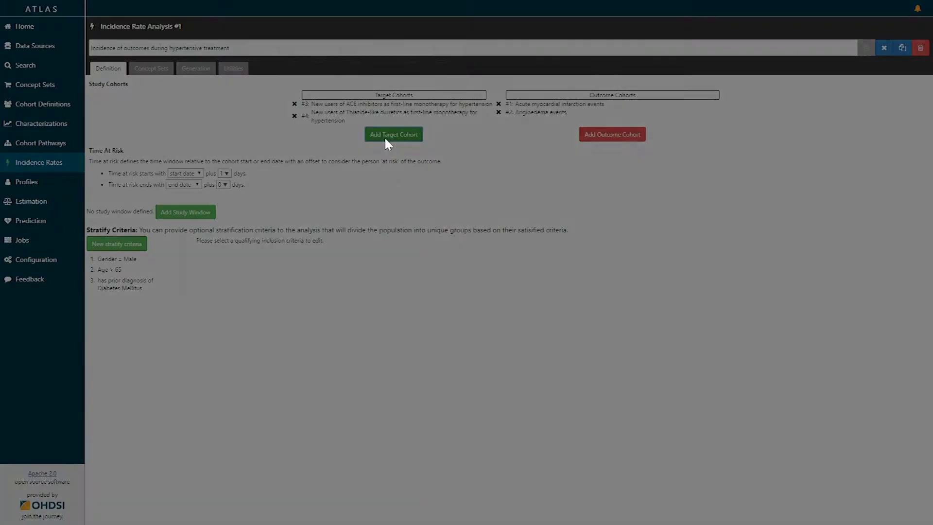
left_click(350, 96)
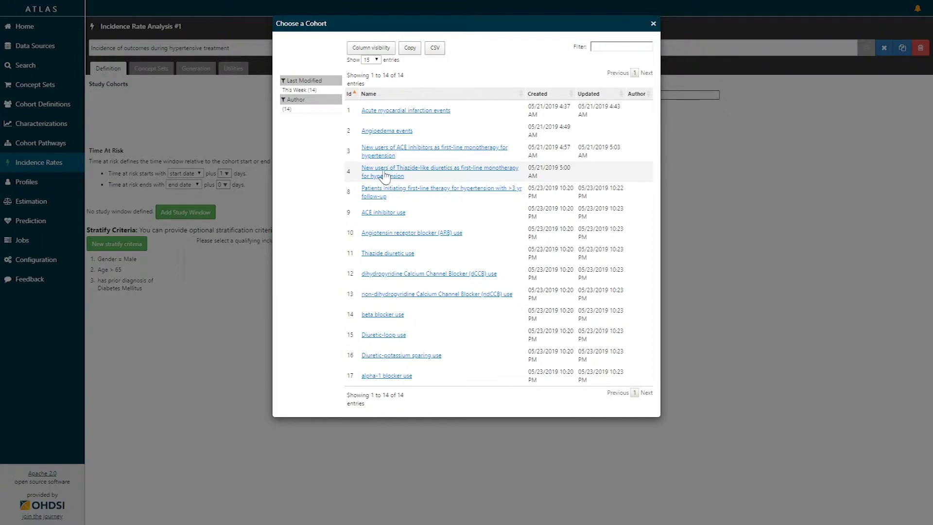
left_click(653, 24)
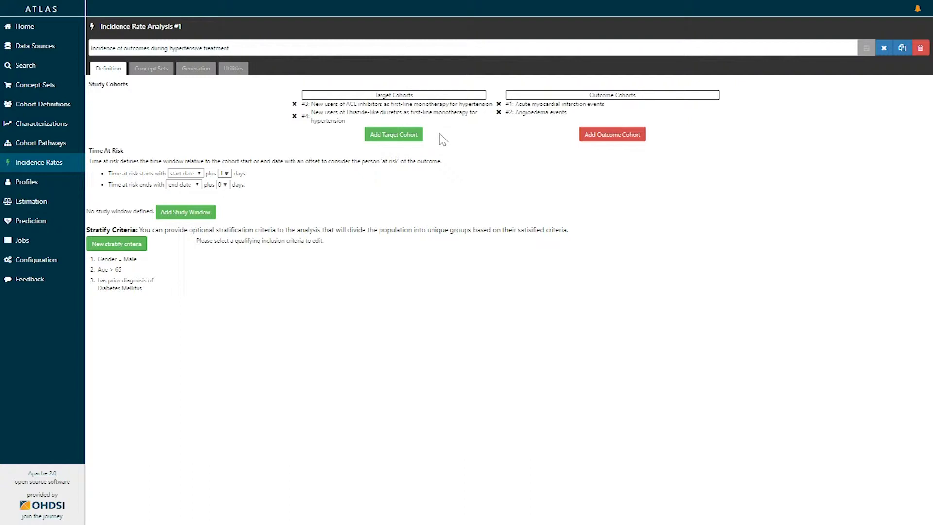
left_click(599, 141)
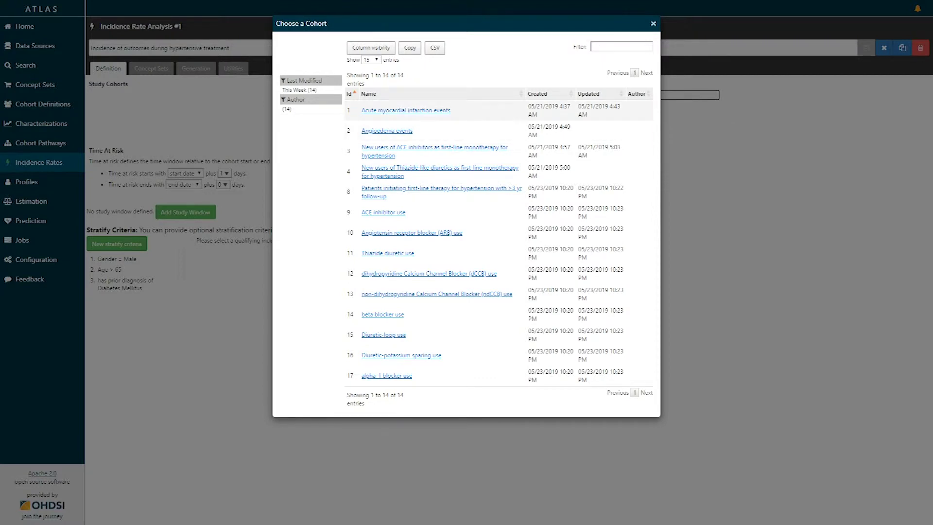
left_click(398, 139)
left_click(654, 24)
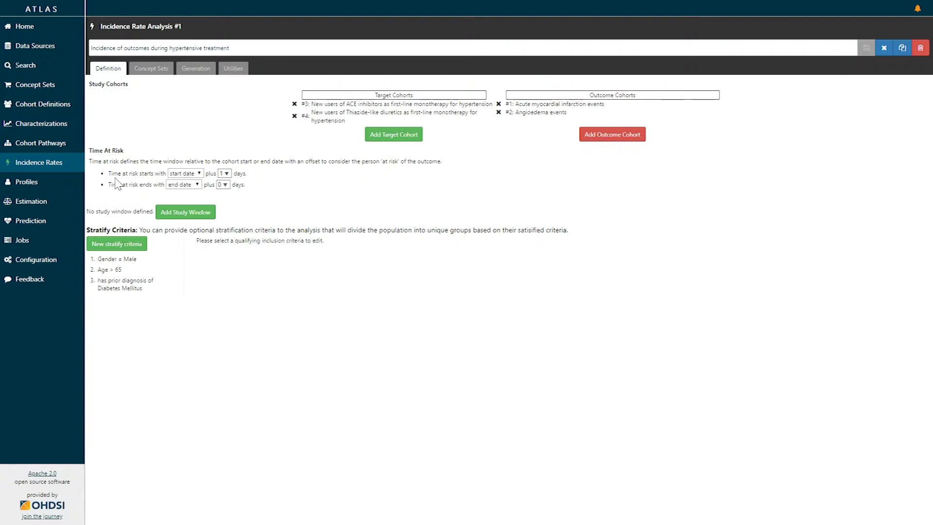
left_click(196, 174)
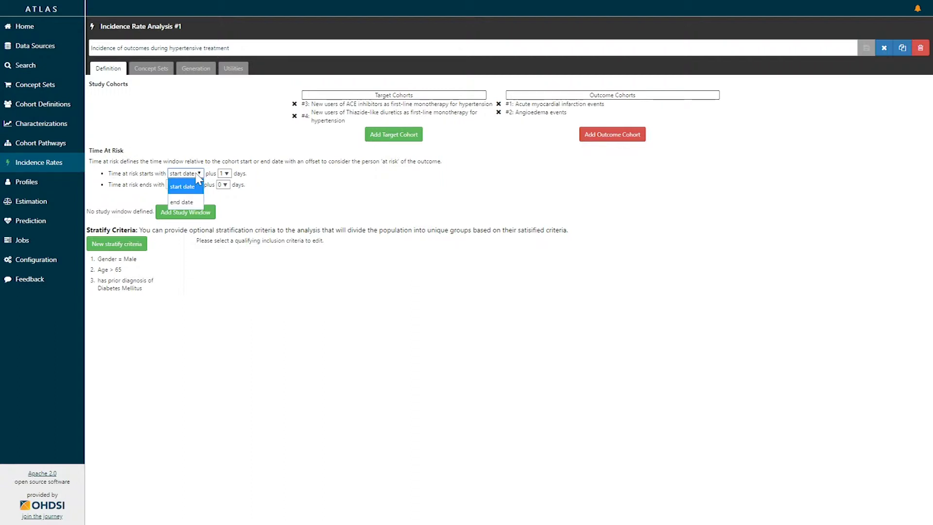
left_click(197, 187)
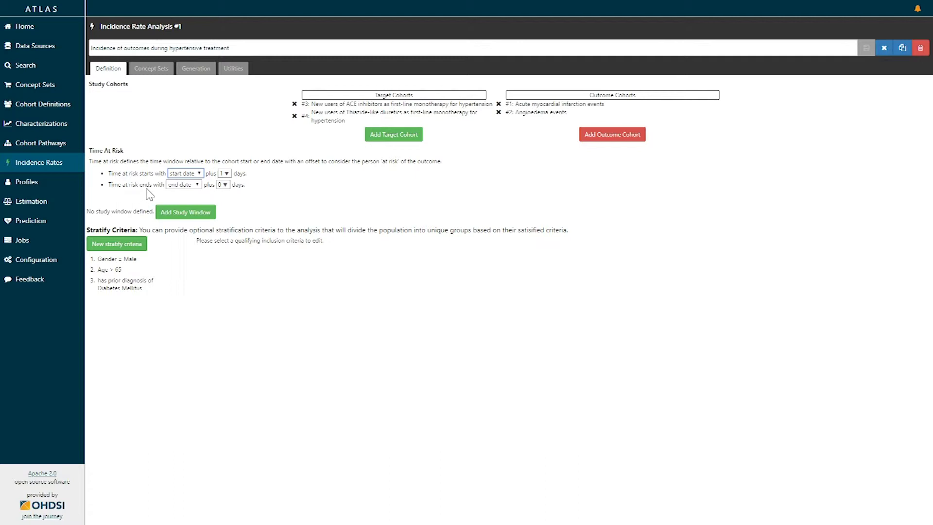
left_click(195, 187)
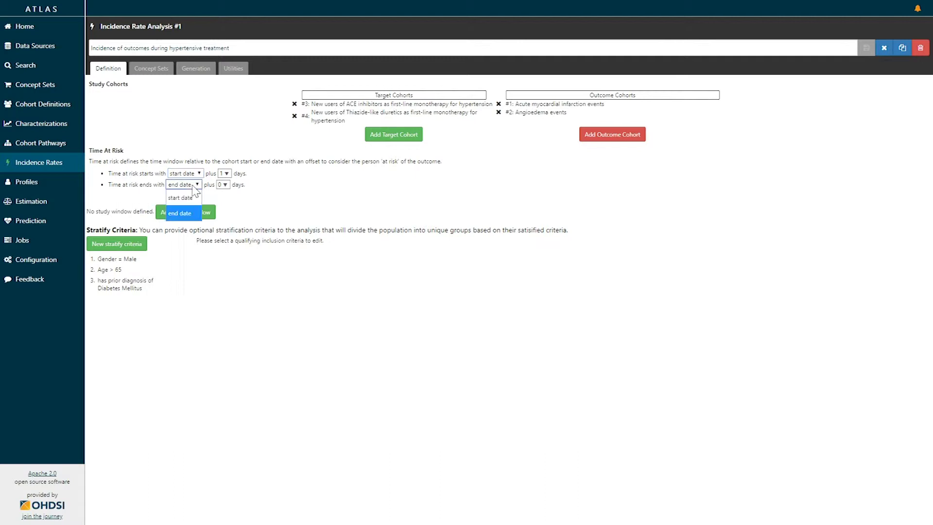
left_click(189, 216)
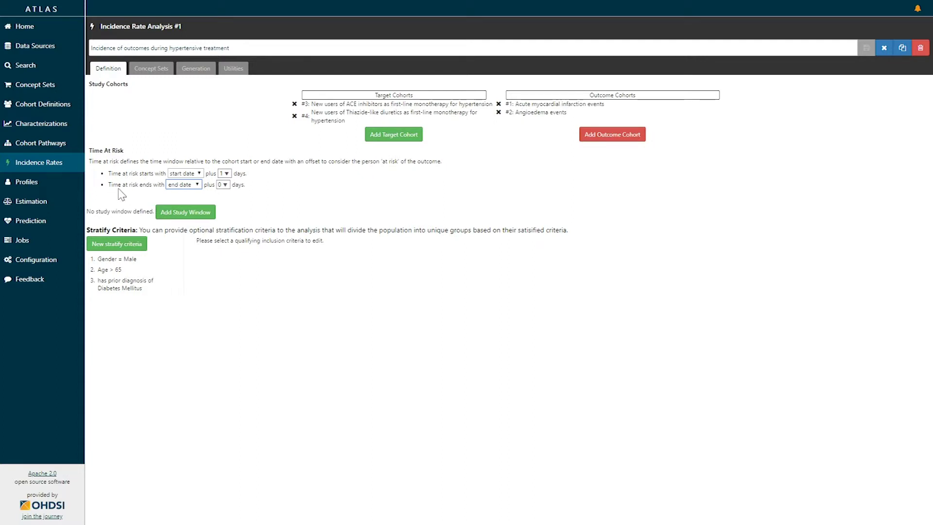
left_click(187, 212)
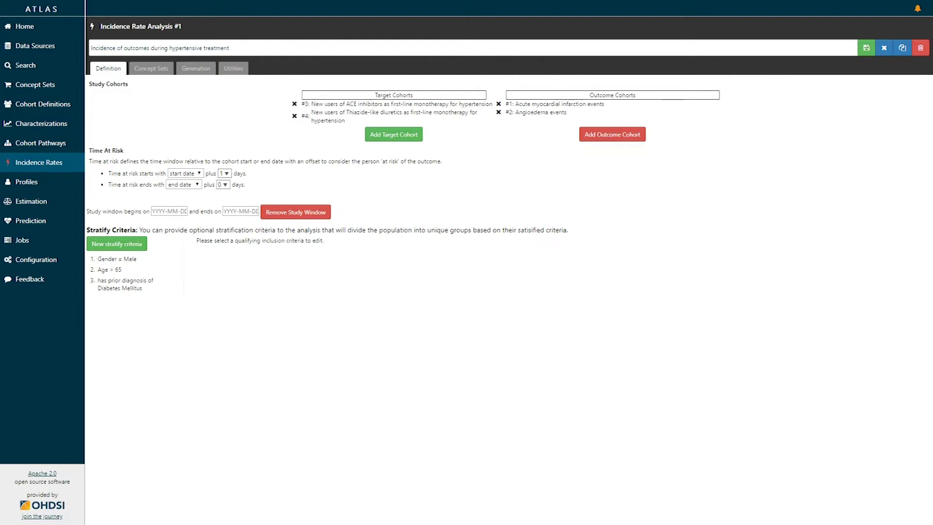
Remove the study window date range, leaving the three stratify criteria intact.
left_click(289, 212)
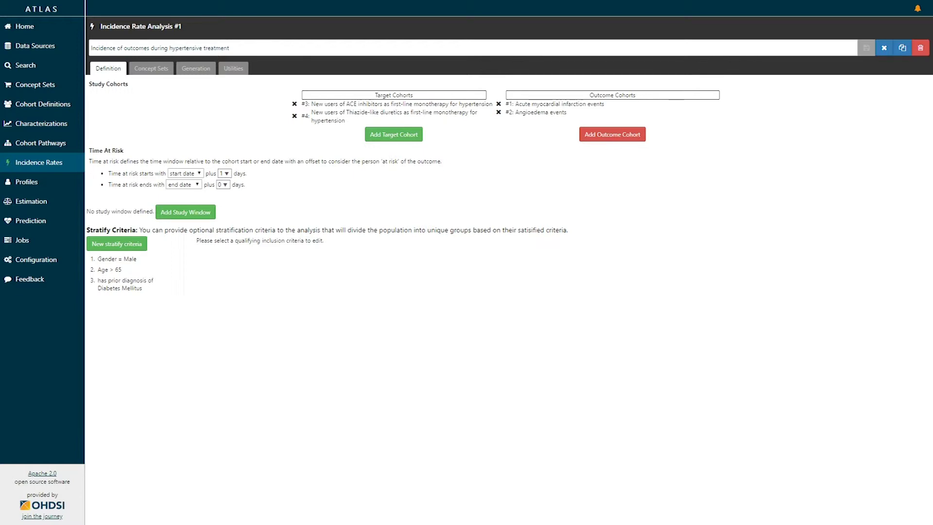
Review the Gender = Male stratum, then the Age > 65 criterion requiring age greater than 65.
left_click(123, 259)
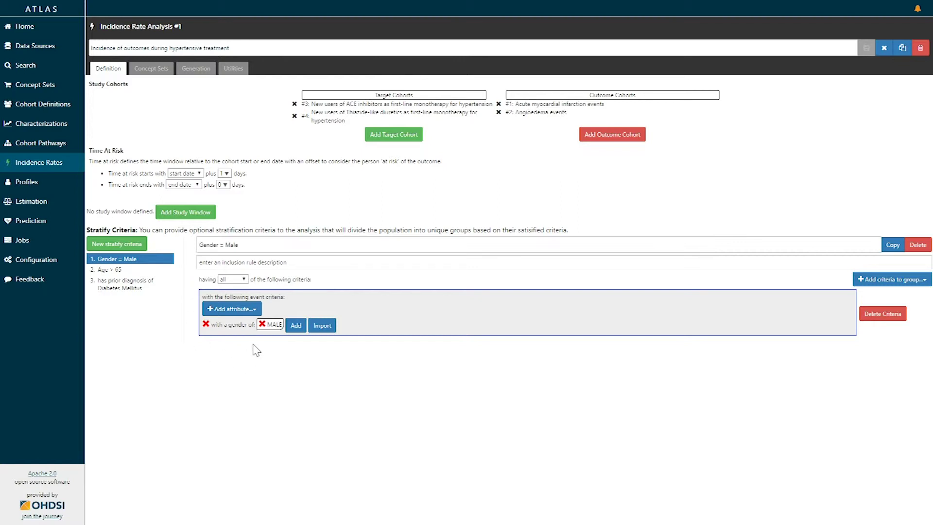
left_click(119, 272)
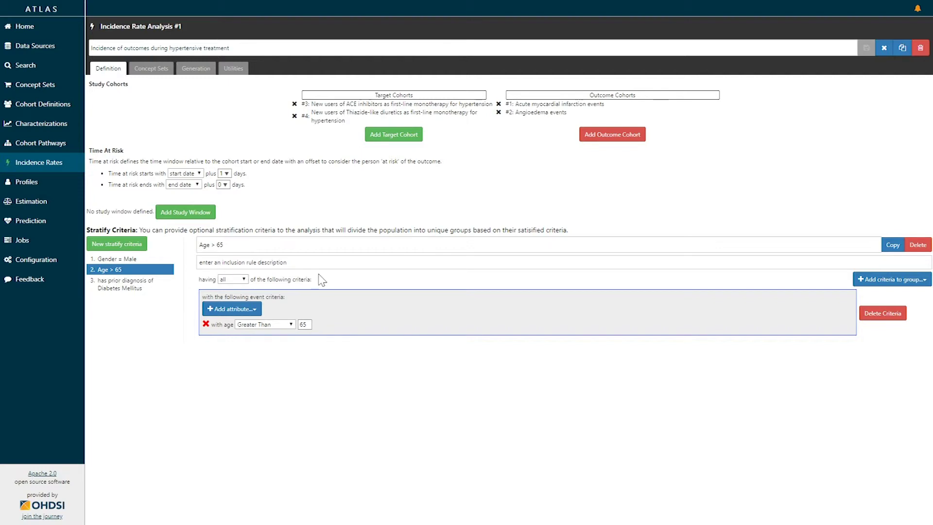
Check the Diabetes Mellitus rule's concept set, then view generation results for Sources 1 and 2.
left_click(119, 291)
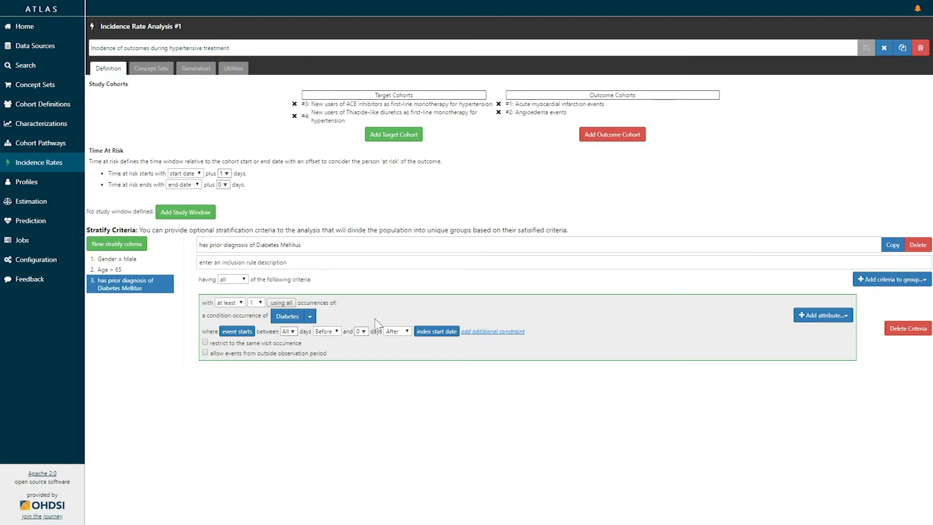
left_click(310, 317)
mouse_move(277, 351)
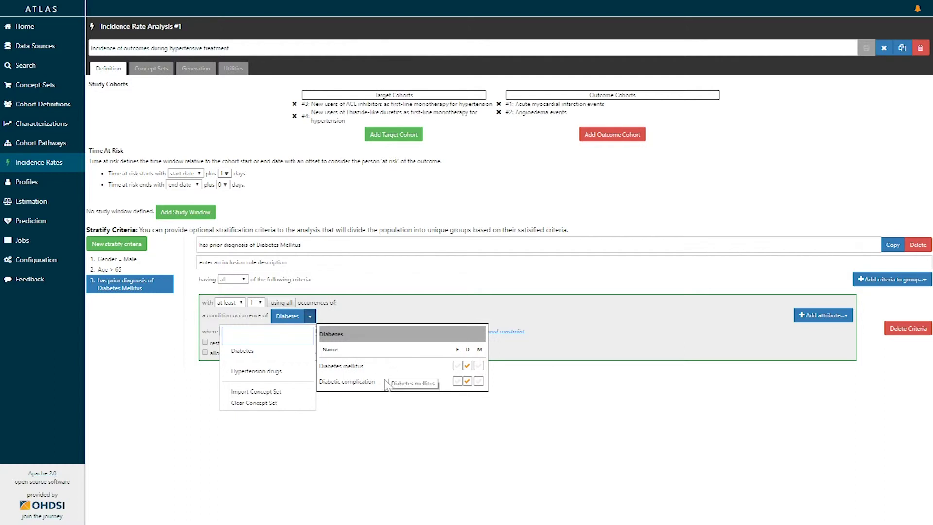
left_click(361, 292)
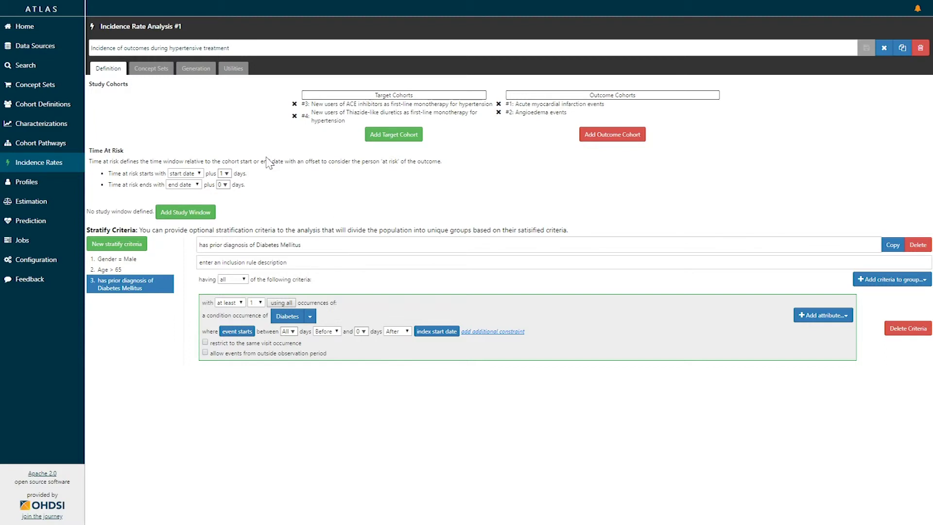
left_click(187, 73)
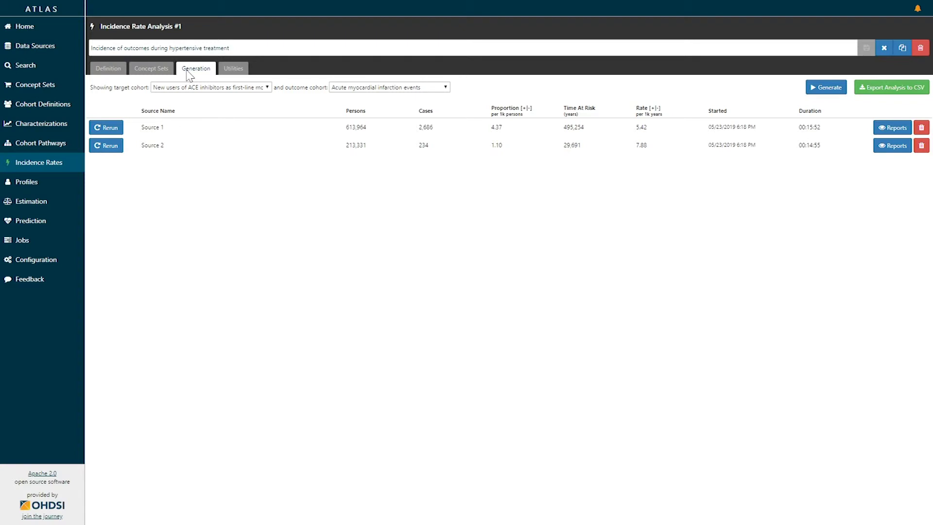
left_click(828, 93)
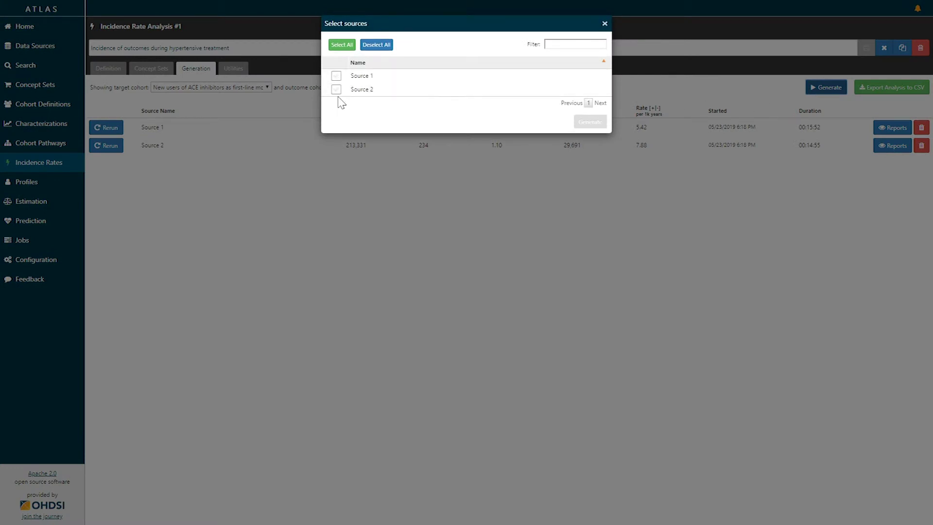
left_click(336, 77)
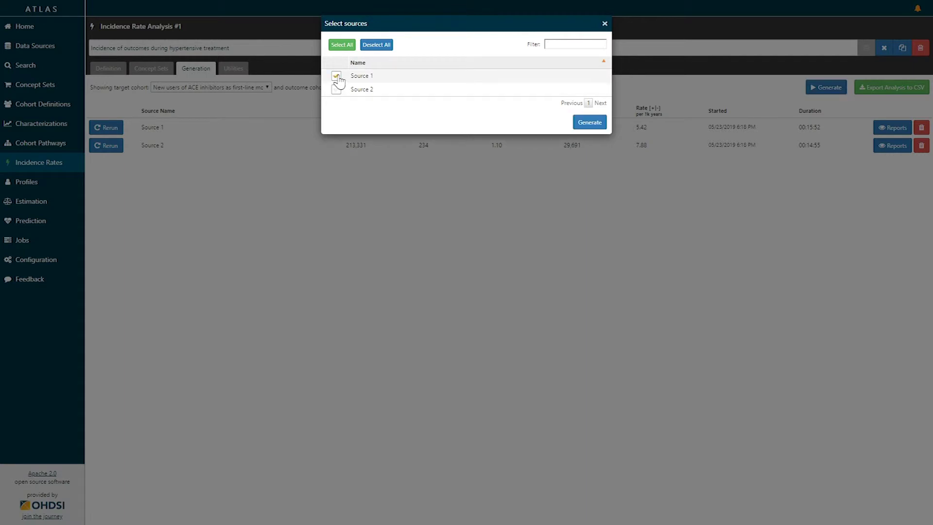
left_click(336, 90)
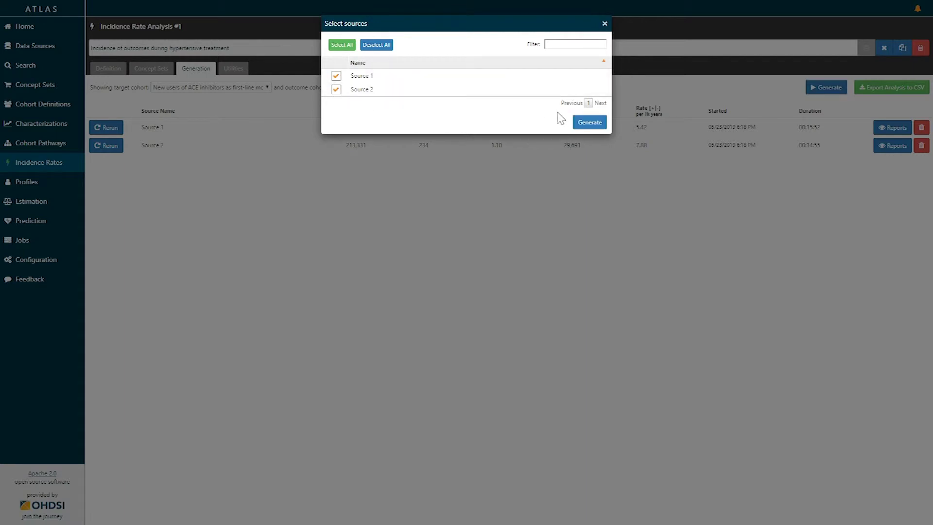
left_click(605, 24)
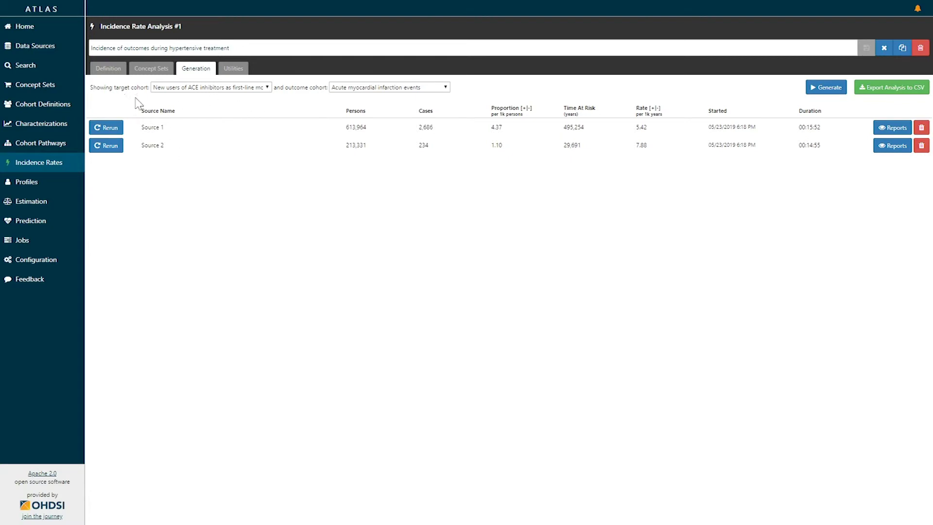
Keep ACE inhibitor users as target and acute myocardial infarction as outcome, then open Source 1's report.
left_click(266, 88)
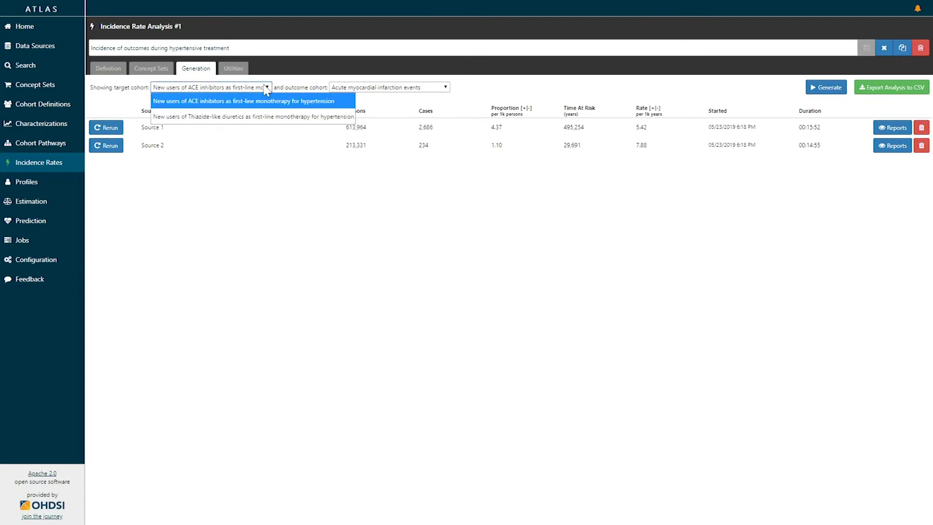
left_click(235, 101)
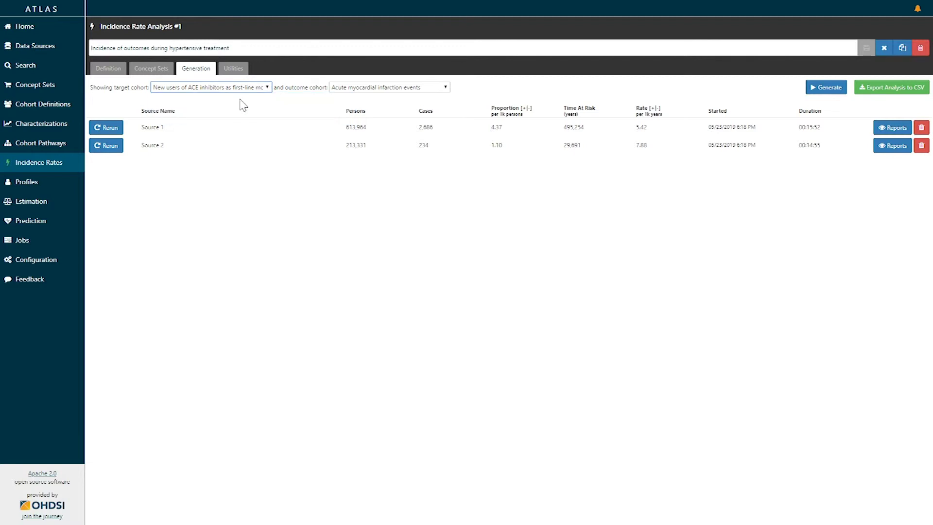
left_click(378, 88)
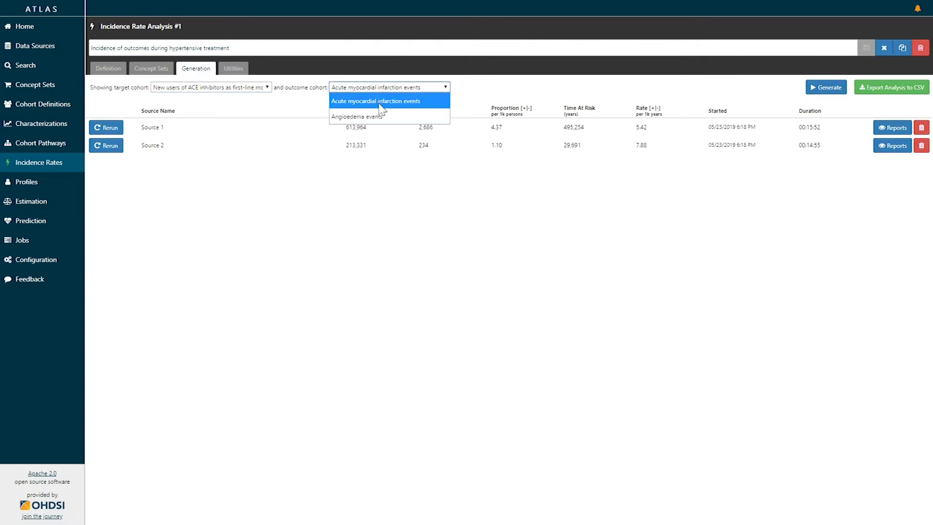
left_click(380, 104)
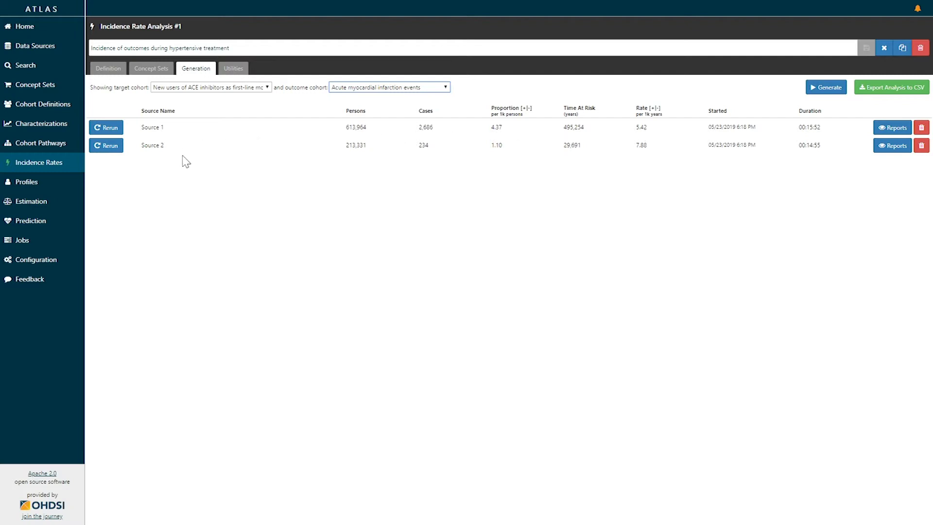
left_click(887, 129)
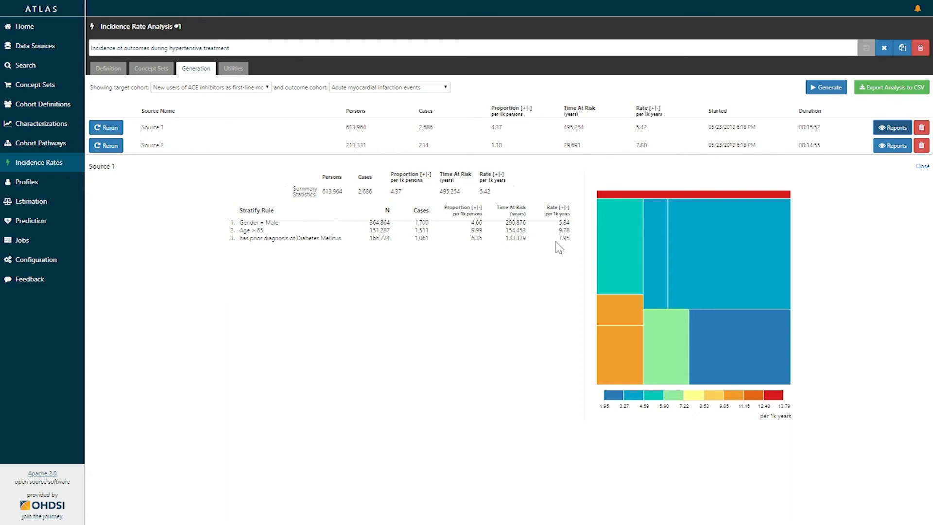
Inspect the Source 1 treemap: the males-only subgroup shows 552 cases at 3.34 per 1k years.
mouse_move(631, 269)
mouse_move(712, 280)
mouse_move(703, 306)
mouse_move(618, 227)
mouse_move(650, 249)
mouse_move(689, 254)
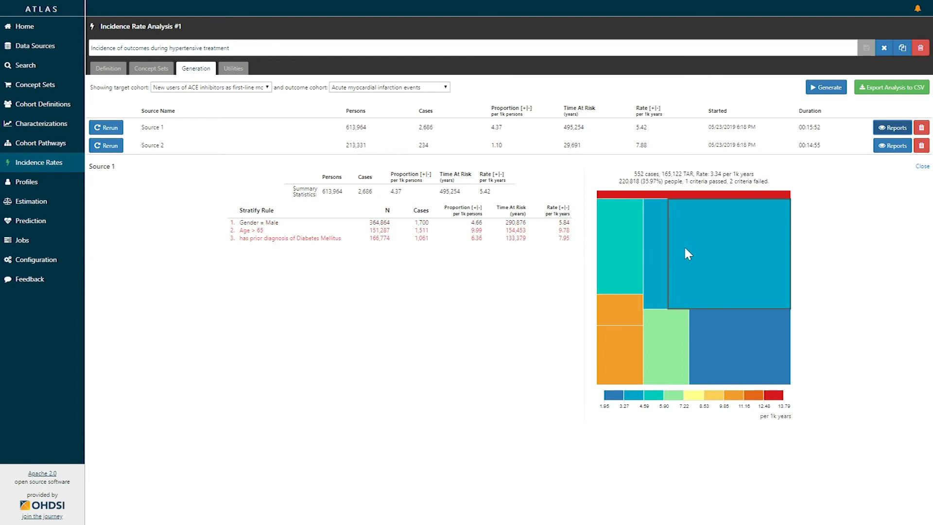